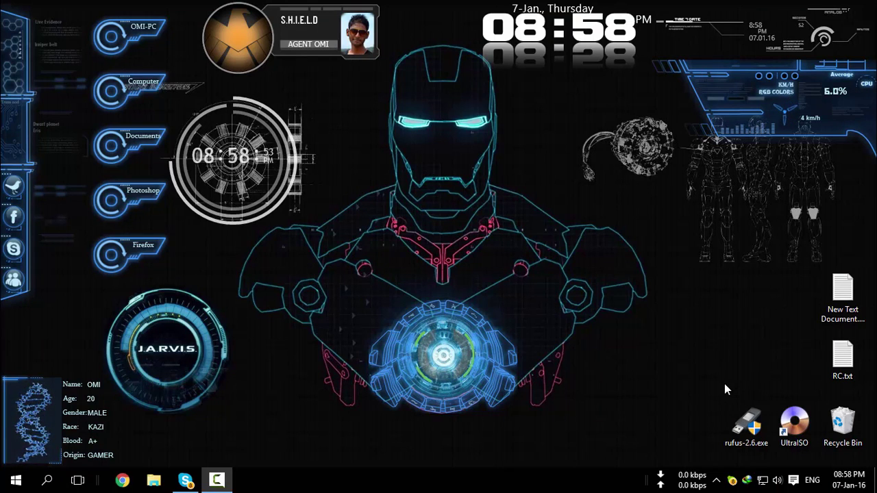
pyautogui.click(774, 408)
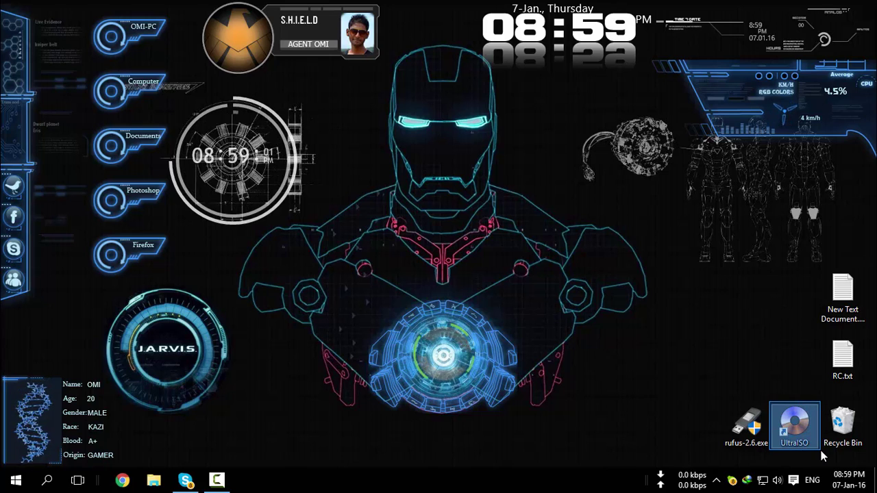
pyautogui.click(725, 409)
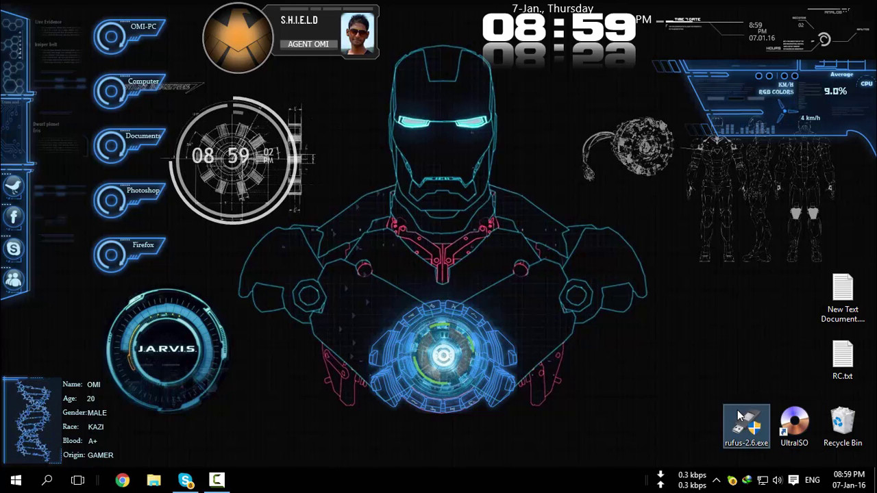
pyautogui.click(695, 393)
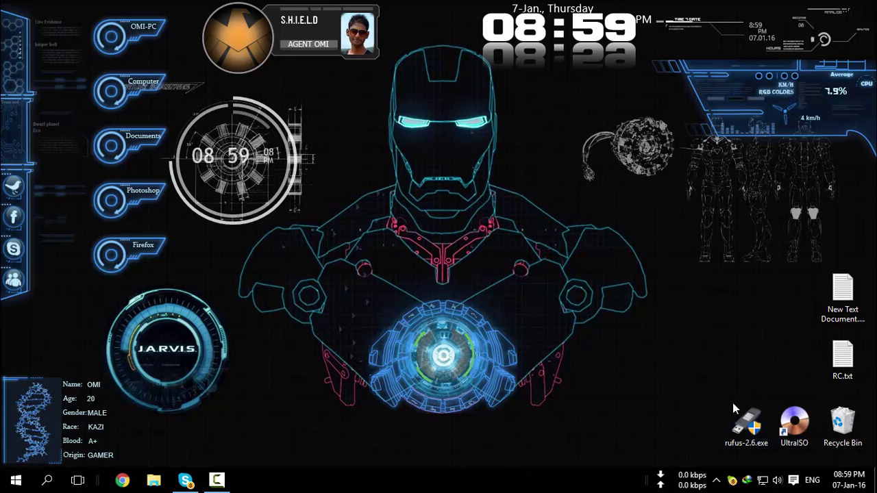
pyautogui.click(781, 411)
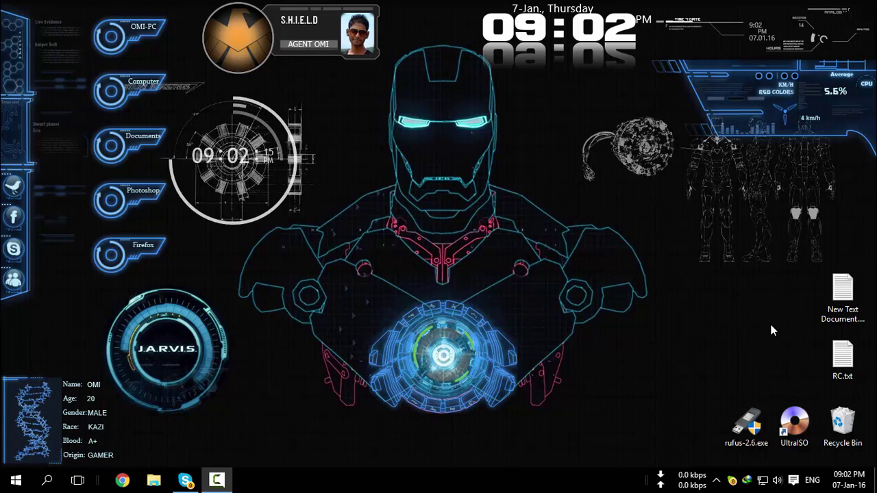
# Open UltraISO and start a CD/DVD image with drive N: (IRM_CCSA_X64FRE_EN-US) as the source.
pyautogui.doubleClick(792, 423)
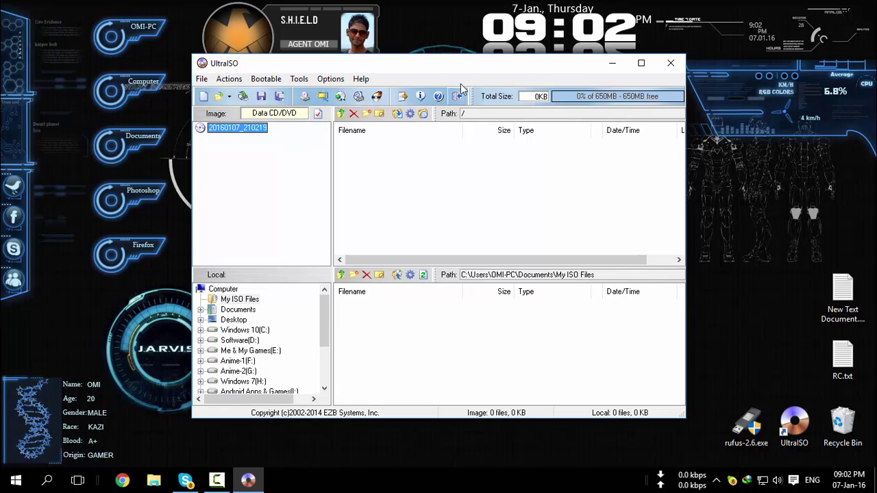
pyautogui.moveTo(473, 73); pyautogui.dragTo(505, 92)
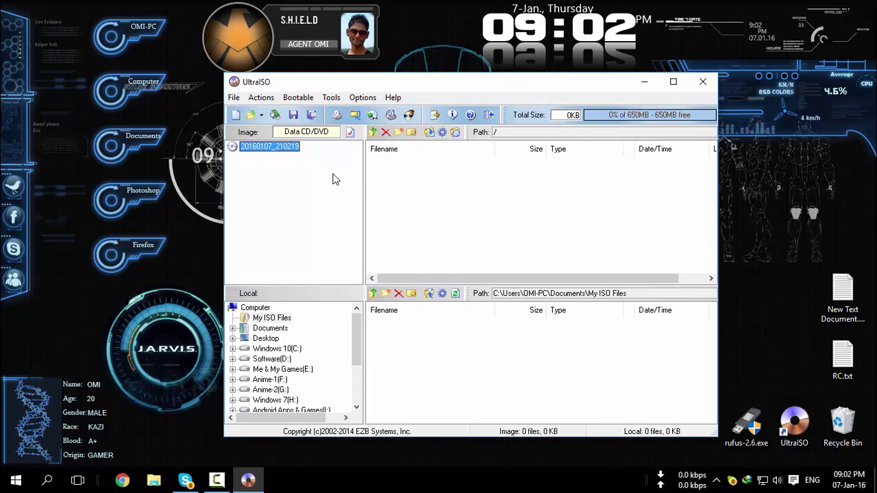
pyautogui.click(337, 116)
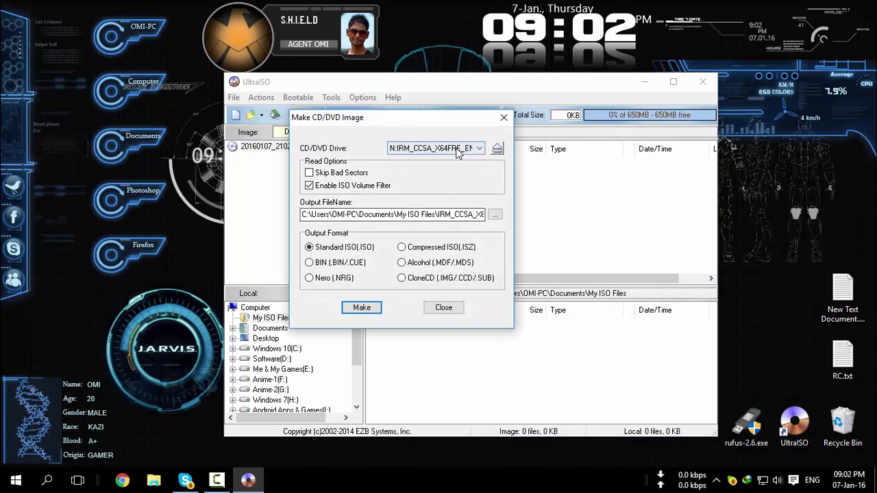
pyautogui.click(411, 149)
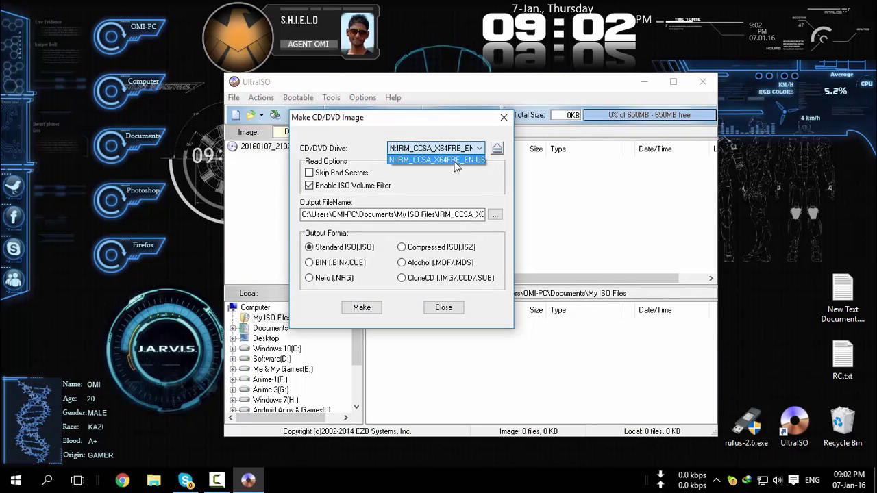
pyautogui.click(456, 165)
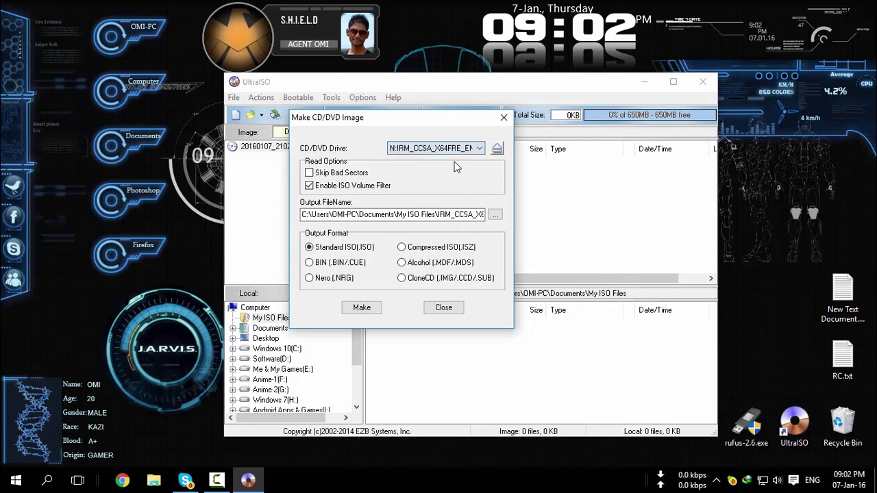
# Make the disc image in Standard ISO (.ISO) format at the default output location and decline opening it.
pyautogui.click(494, 214)
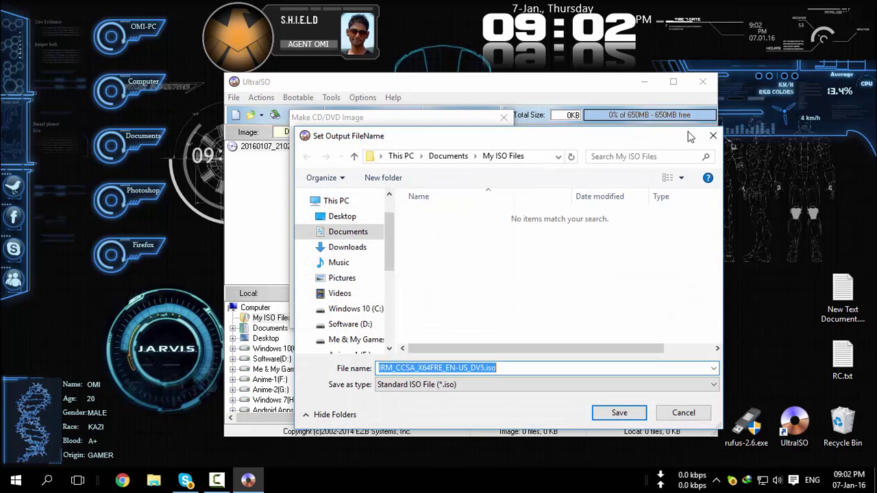
pyautogui.click(713, 135)
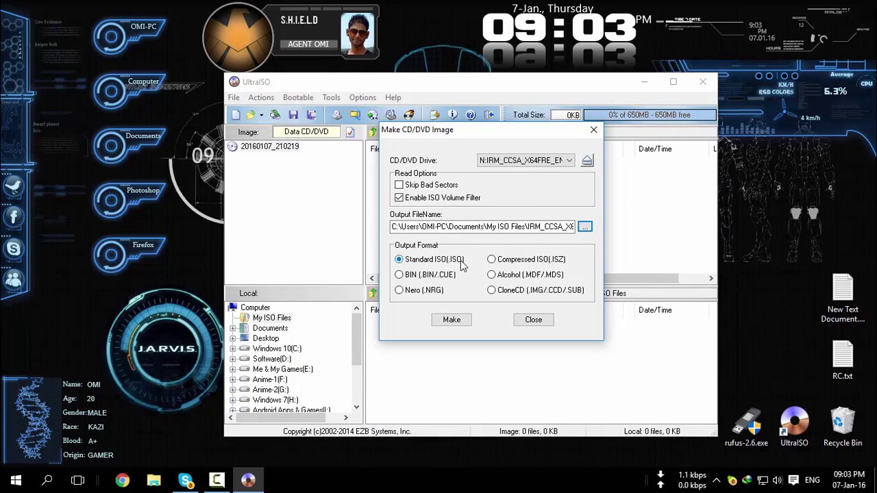
pyautogui.click(399, 260)
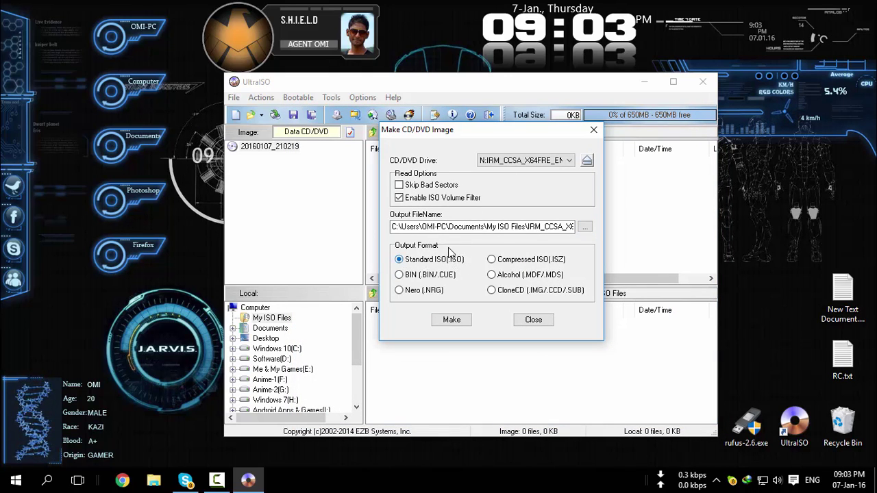
pyautogui.click(458, 322)
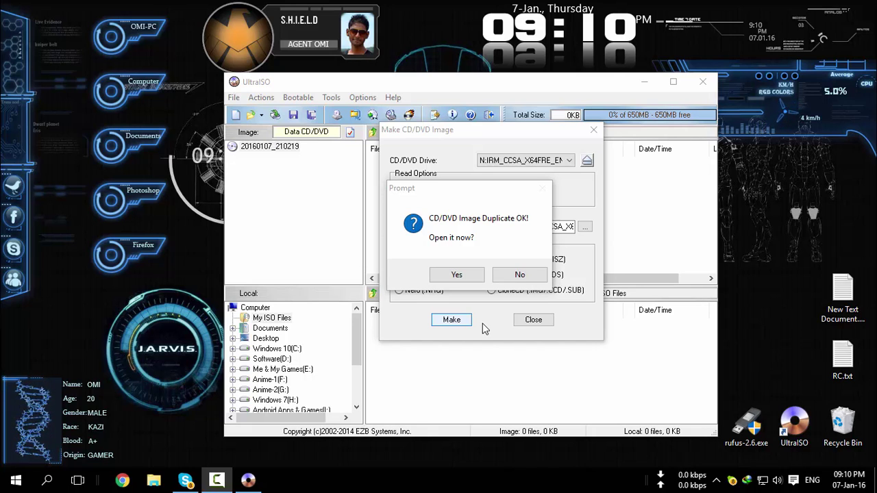
pyautogui.click(526, 276)
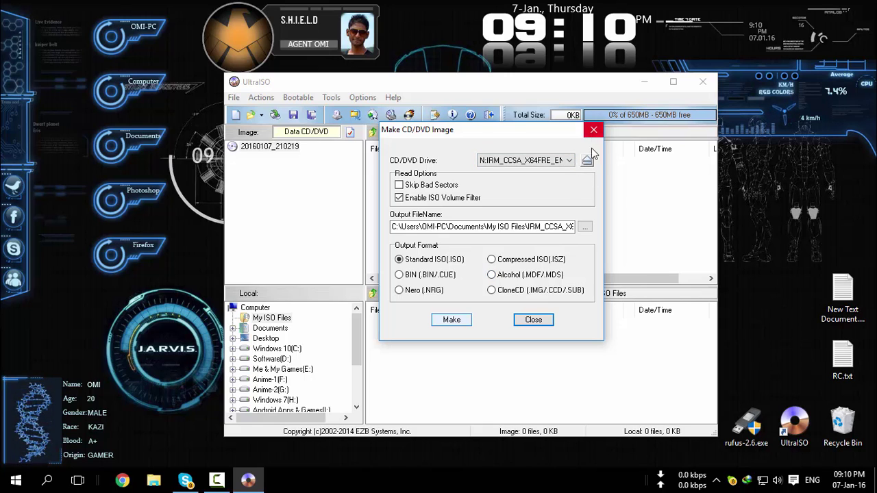
# Examine the folder and file name in the image's output path, and close the image dialog.
pyautogui.moveTo(487, 228); pyautogui.dragTo(601, 223)
pyautogui.click(534, 228)
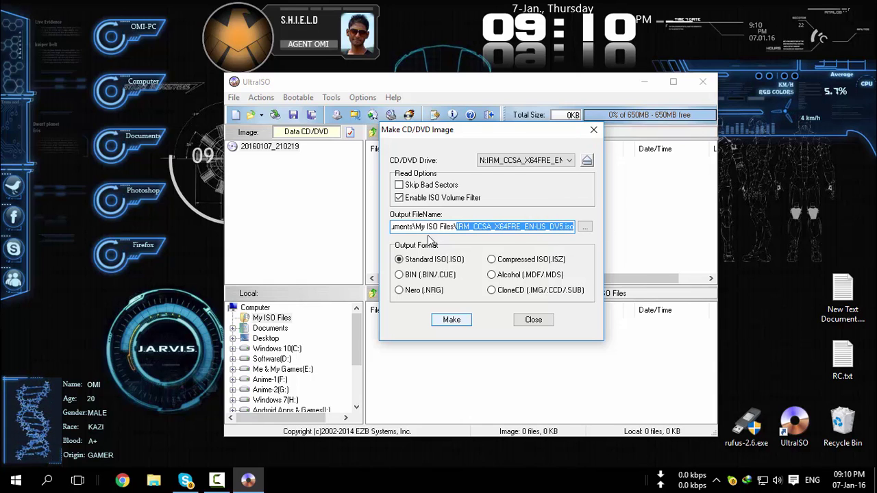
pyautogui.click(447, 226)
pyautogui.press('Left')
pyautogui.press('Left')
pyautogui.press('Left')
pyautogui.press('Left')
pyautogui.press('Left')
pyautogui.press('Left')
pyautogui.press('Left')
pyautogui.press('Left')
pyautogui.press('Left')
pyautogui.press('Left')
pyautogui.press('Left')
pyautogui.press('Left')
pyautogui.press('Left')
pyautogui.press('Left')
pyautogui.press('Left')
pyautogui.press('Left')
pyautogui.press('Left')
pyautogui.press('Left')
pyautogui.press('Left')
pyautogui.press('Left')
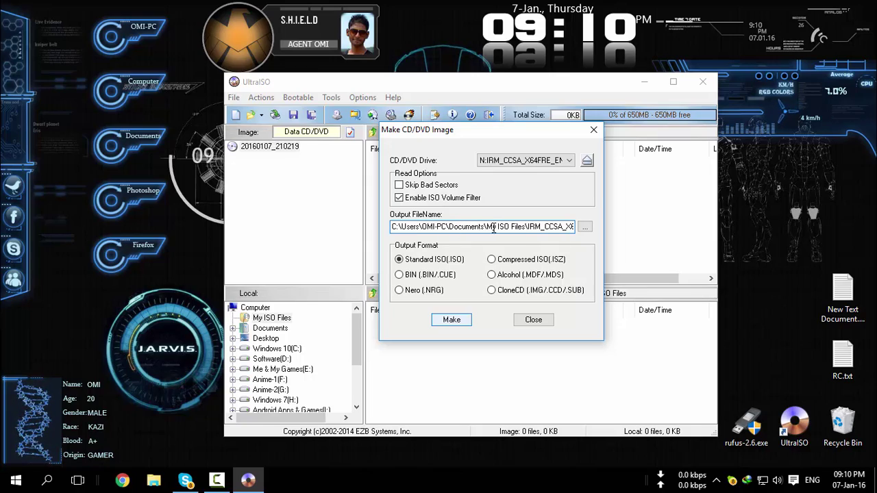
pyautogui.click(601, 130)
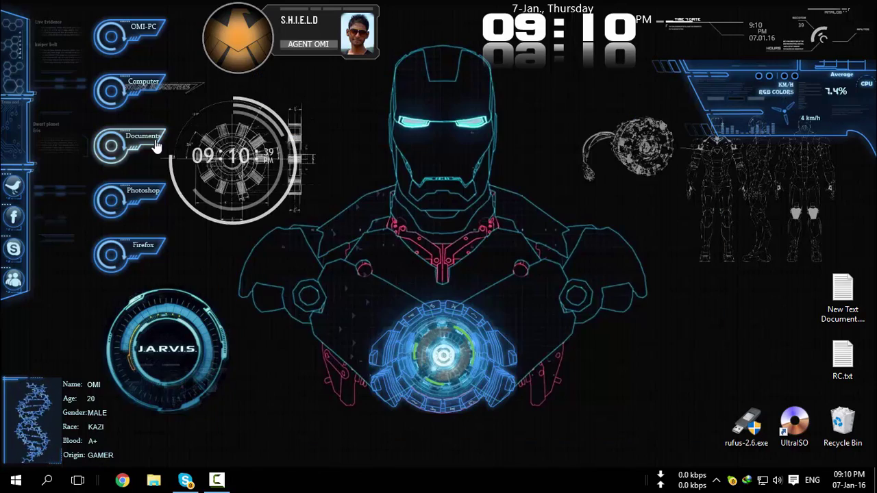
# Check the created ISO file in the My ISO Files folder under Documents, and minimise the folder window.
pyautogui.click(157, 146)
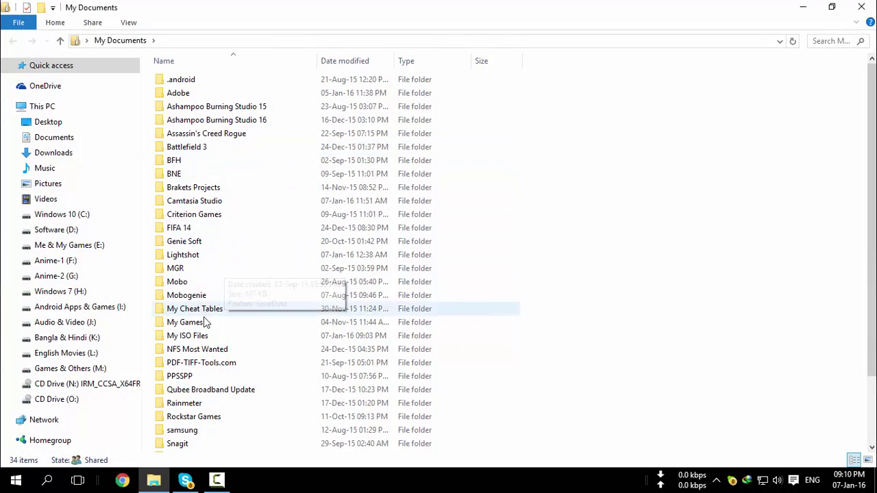
pyautogui.doubleClick(197, 337)
pyautogui.click(218, 84)
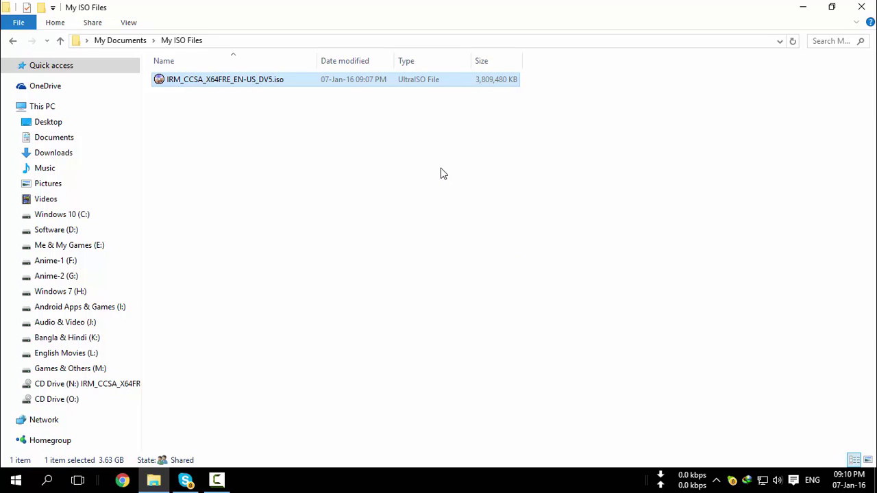
pyautogui.click(797, 13)
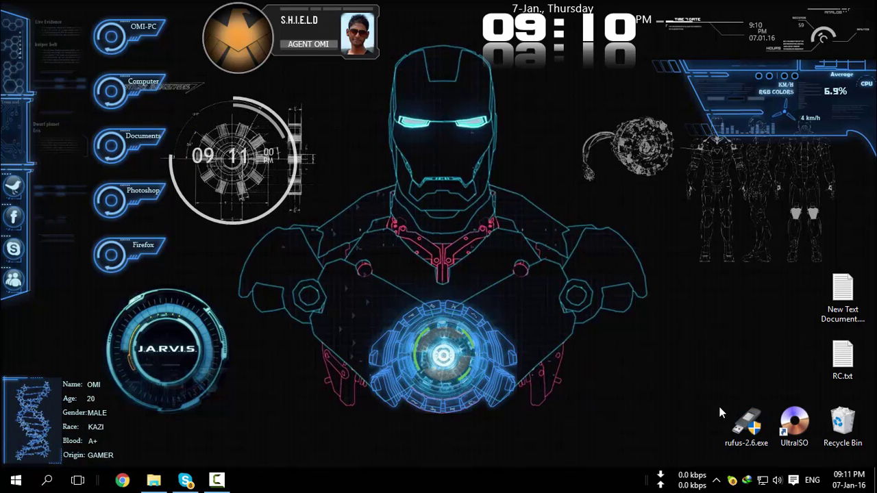
# Launch rufus-2.6.exe, allow it to make changes, and choose NO_LABEL (P:) [8GB] as the device.
pyautogui.doubleClick(741, 419)
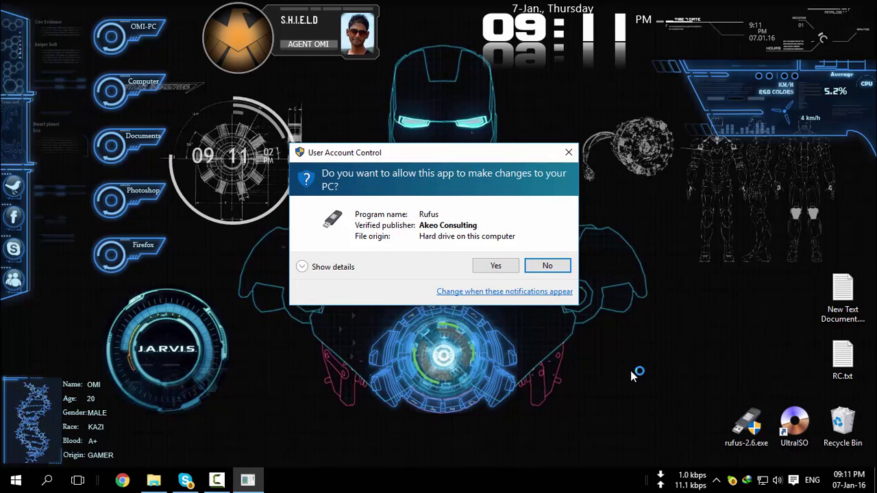
pyautogui.click(499, 264)
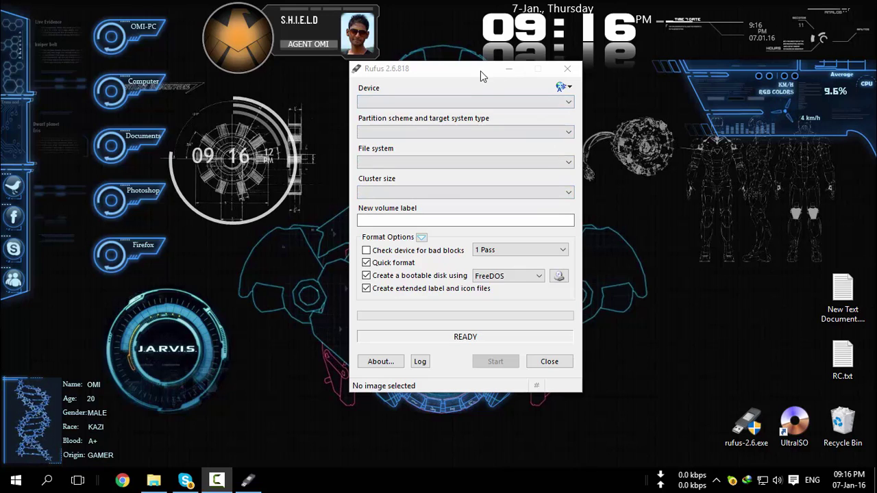
pyautogui.moveTo(476, 69); pyautogui.dragTo(469, 74)
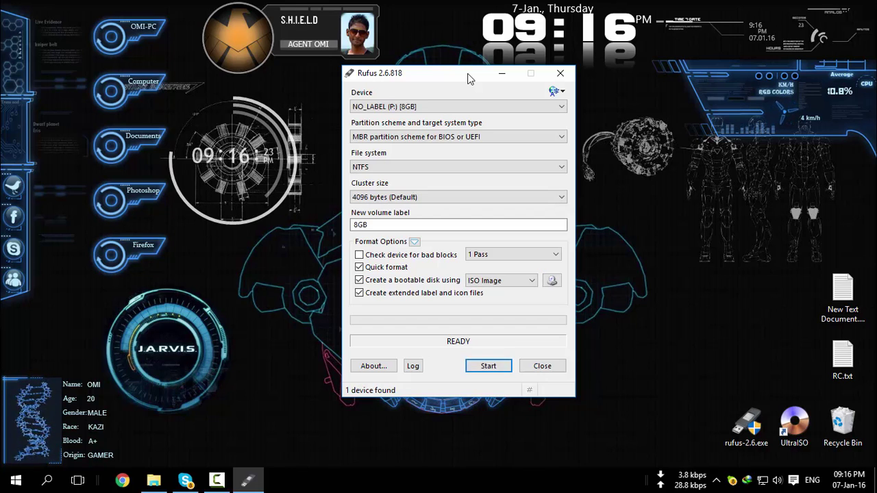
pyautogui.moveTo(456, 73); pyautogui.dragTo(448, 74)
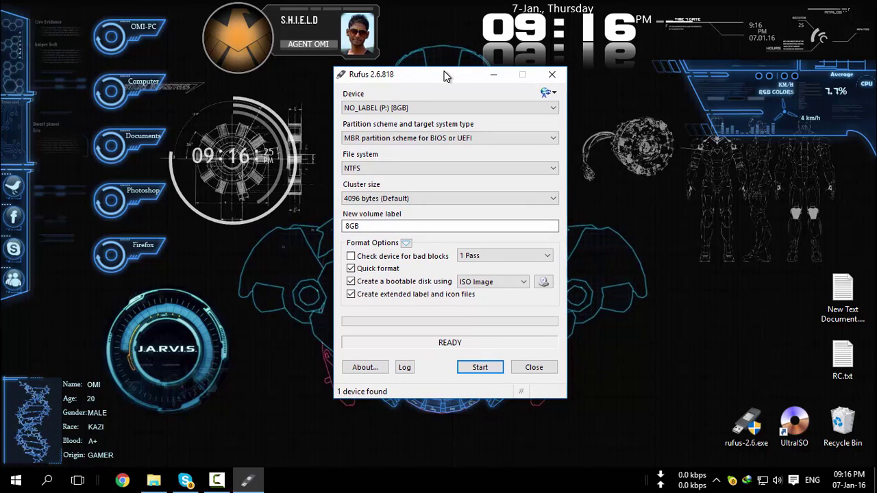
pyautogui.click(431, 107)
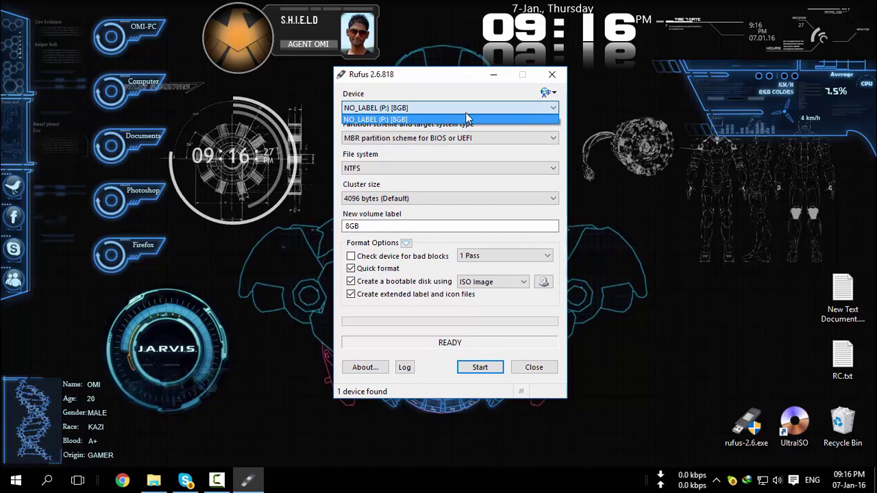
pyautogui.click(421, 119)
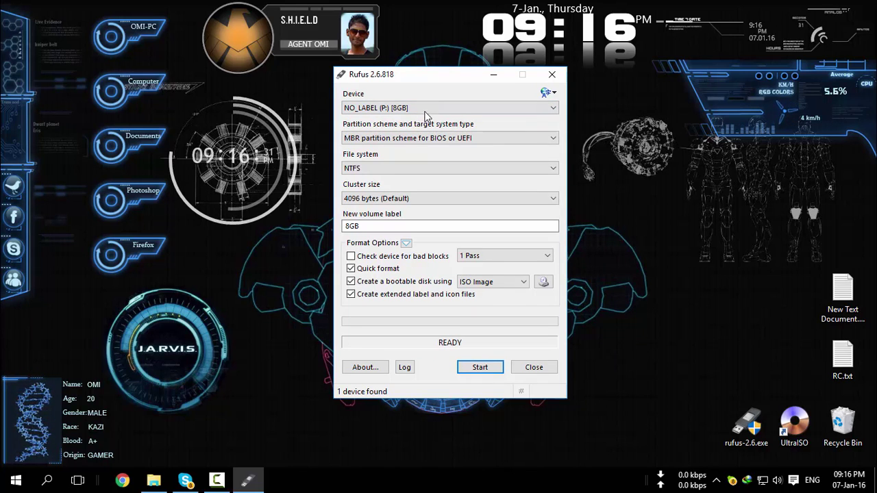
pyautogui.click(426, 110)
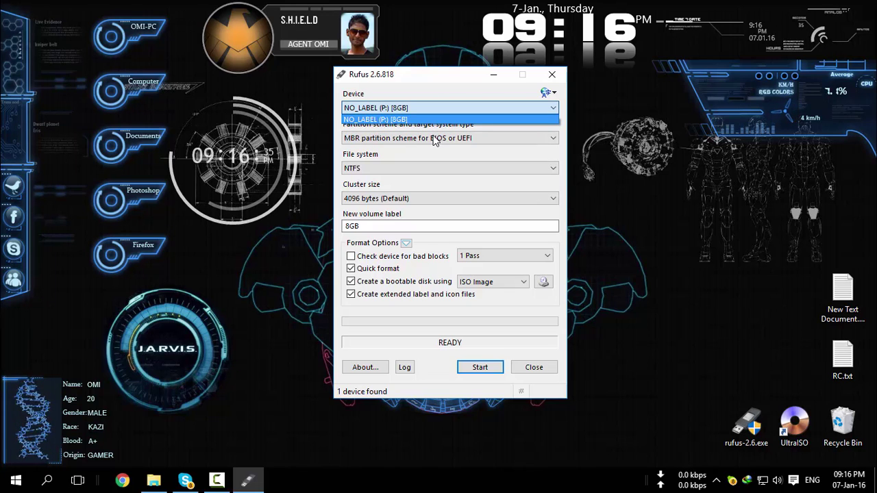
pyautogui.click(431, 120)
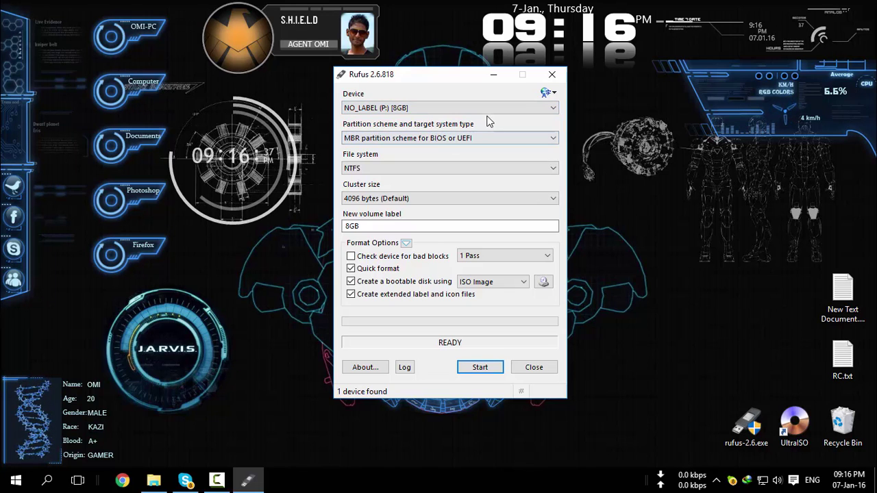
# Choose MBR partition scheme for BIOS or UEFI as the partition scheme and target system type.
pyautogui.click(498, 137)
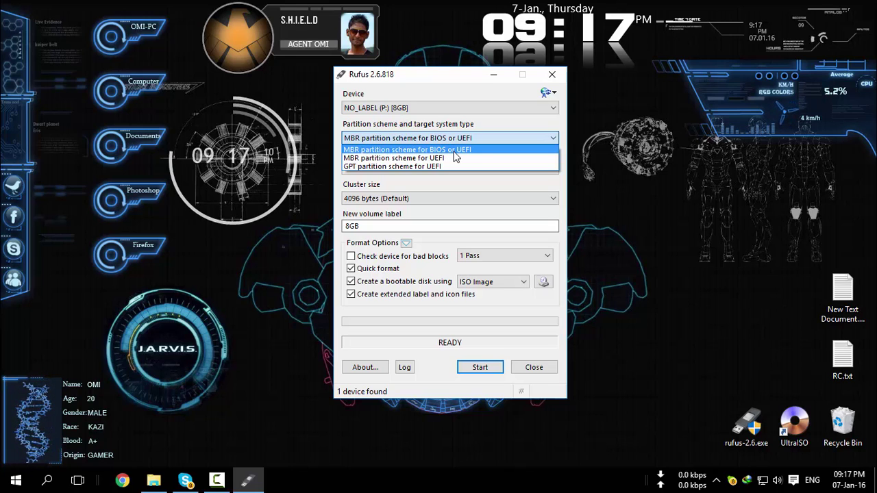
pyautogui.click(485, 150)
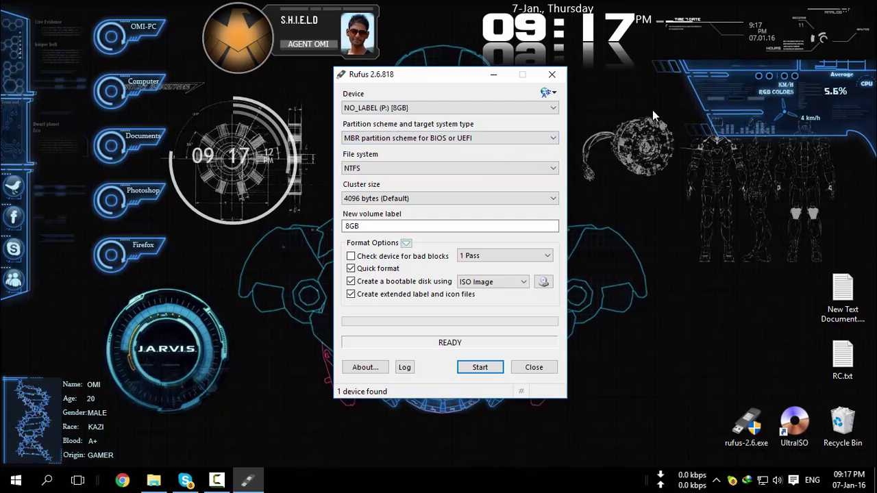
pyautogui.click(523, 136)
pyautogui.click(422, 151)
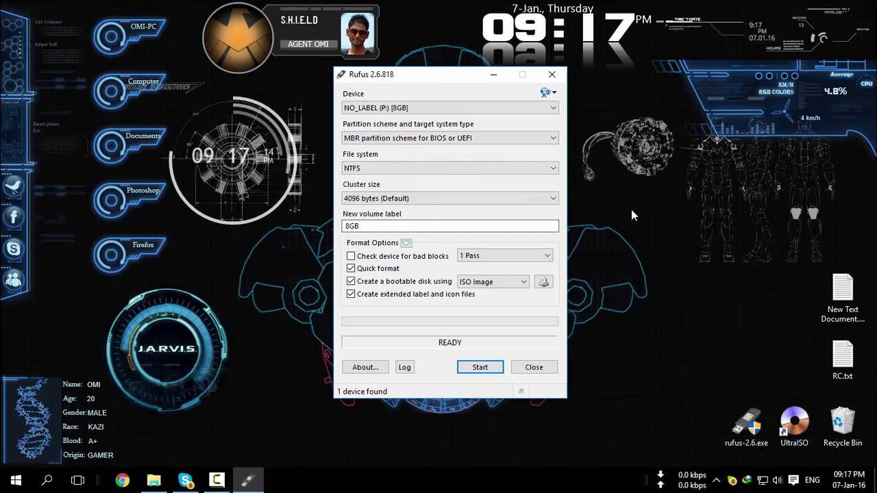
pyautogui.moveTo(460, 78); pyautogui.dragTo(470, 76)
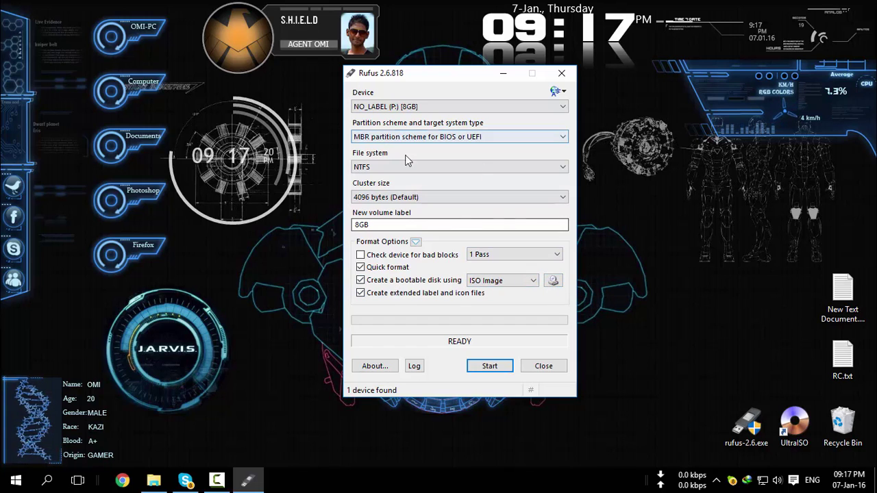
# Load IRM_CCSA_X64FRE_EN-US_DV5.iso from Documents\My ISO Files as the bootable disk's ISO image.
pyautogui.click(554, 281)
pyautogui.moveTo(544, 101); pyautogui.dragTo(499, 66)
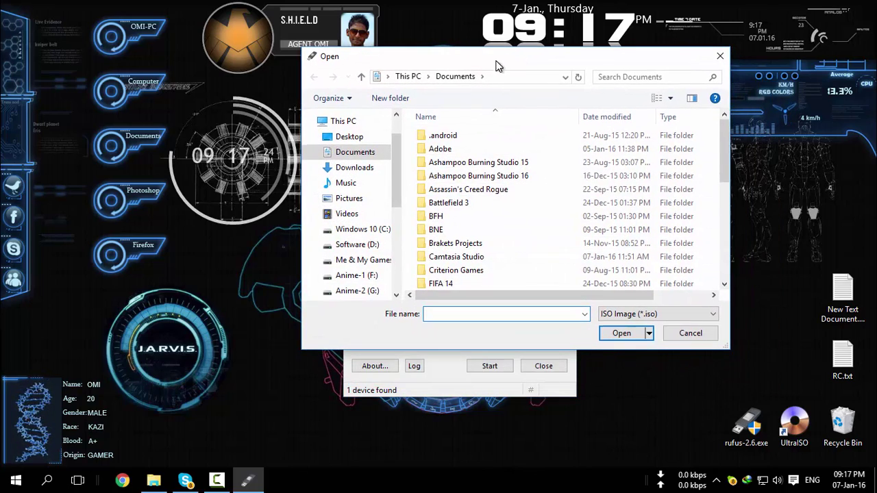
pyautogui.scroll(-2, 726, 199)
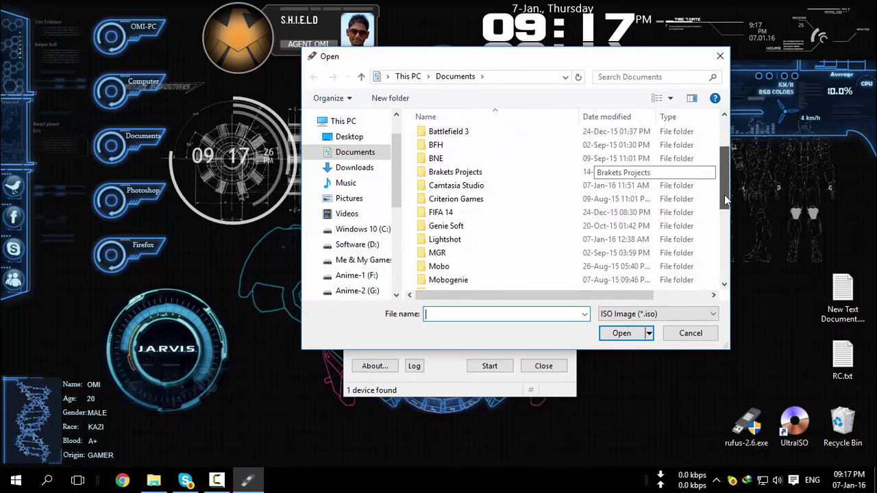
pyautogui.scroll(-2, 726, 198)
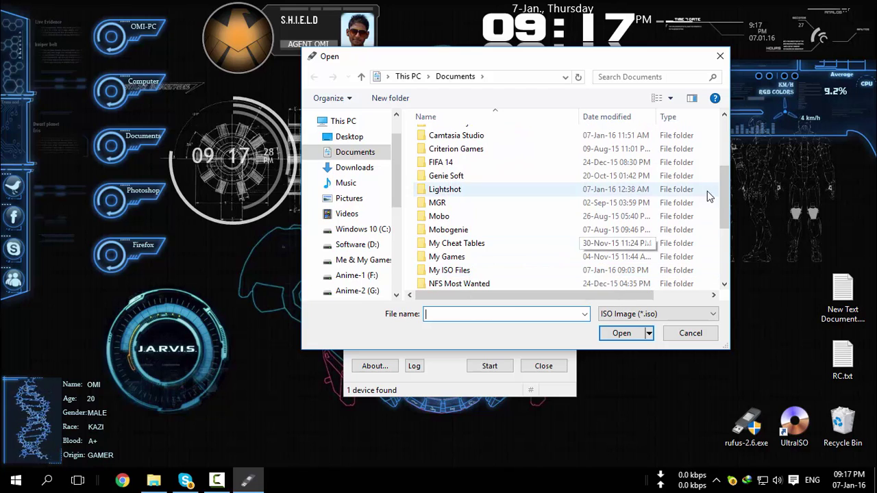
pyautogui.doubleClick(453, 271)
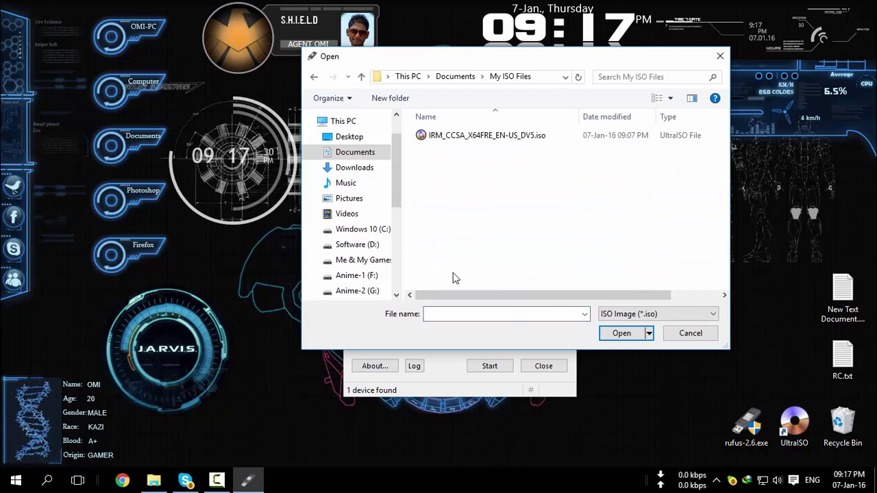
pyautogui.doubleClick(485, 135)
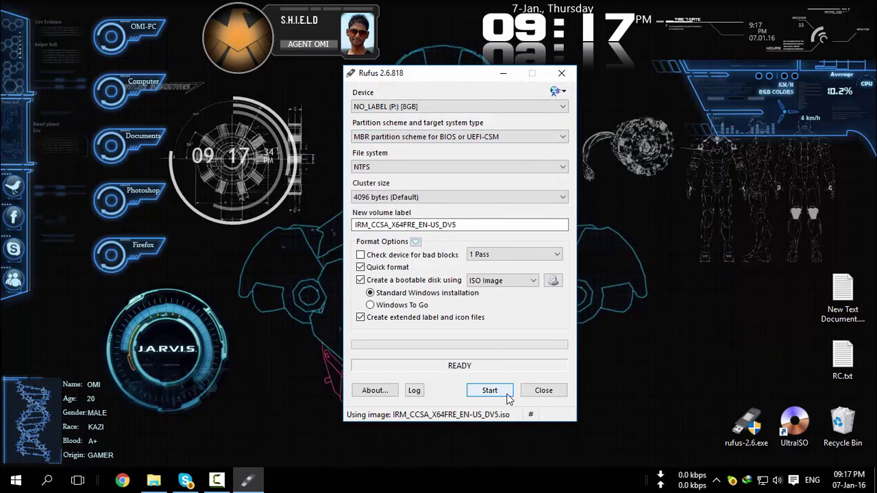
# Start writing the loaded ISO image to the 8GB USB drive.
pyautogui.click(507, 396)
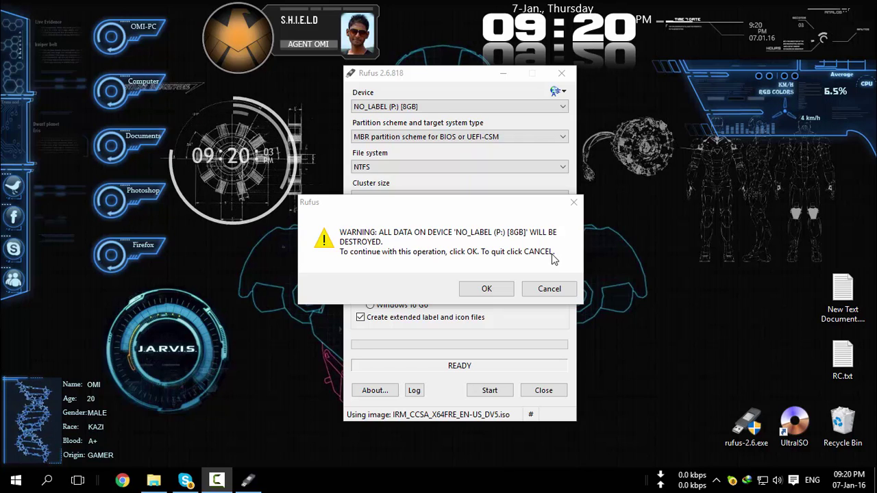
pyautogui.click(521, 274)
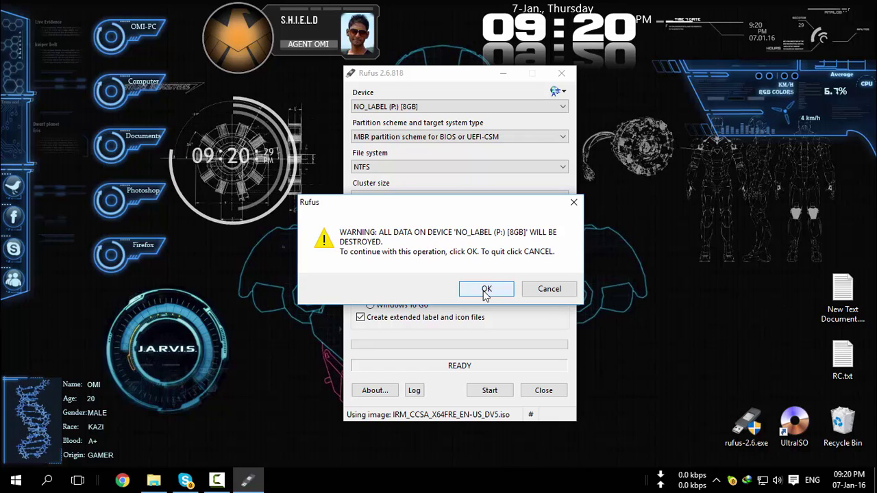